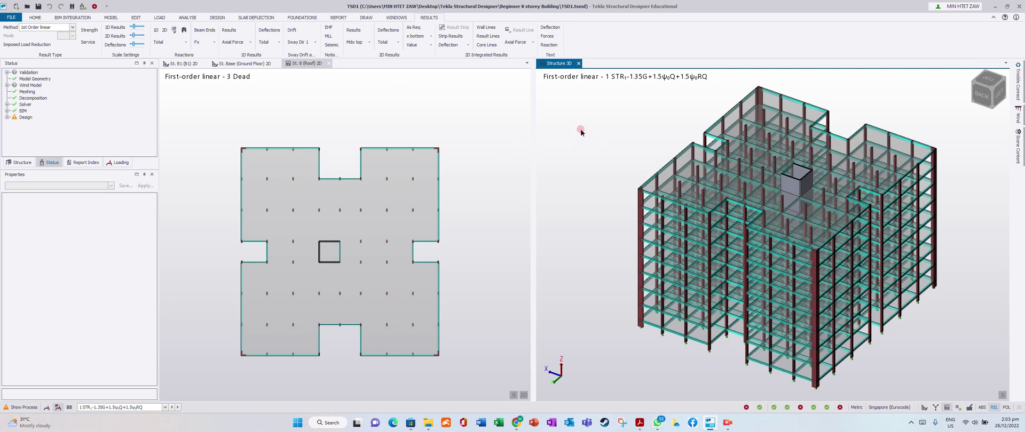
# Step: Display the 1D support reactions of the whole building in the 3D structure view
pyautogui.click(156, 31)
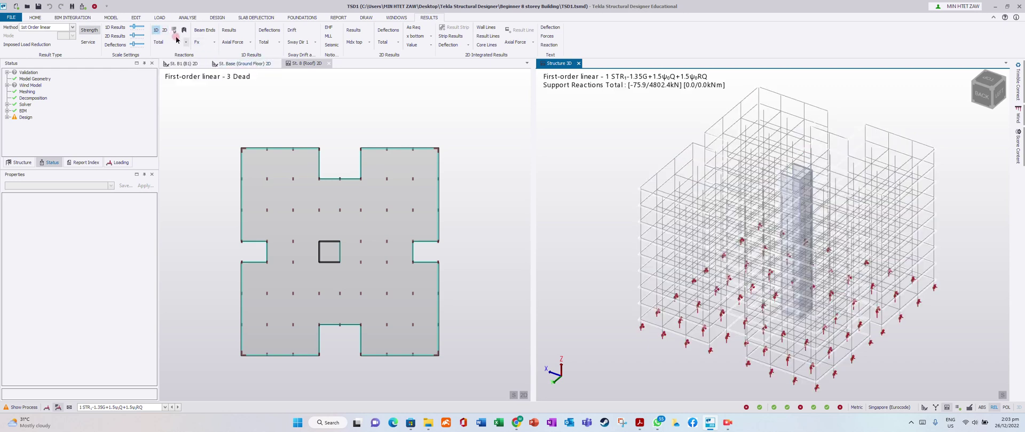
pyautogui.click(496, 232)
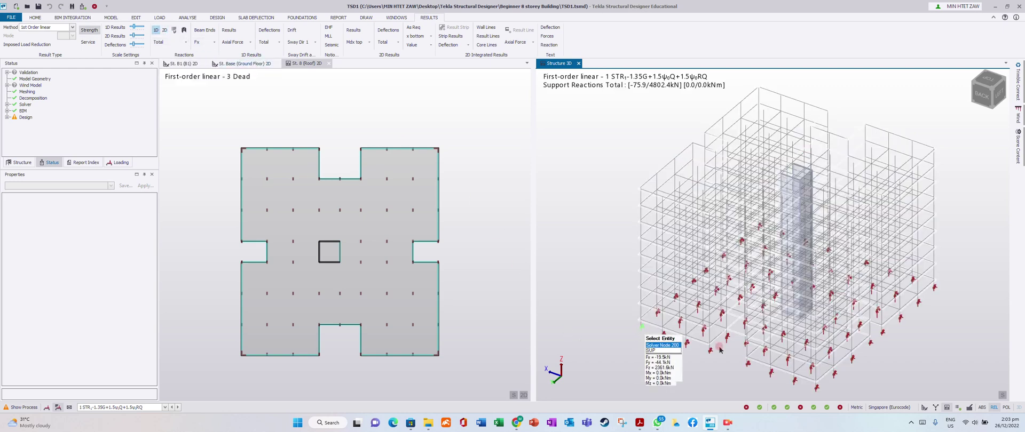
pyautogui.click(161, 55)
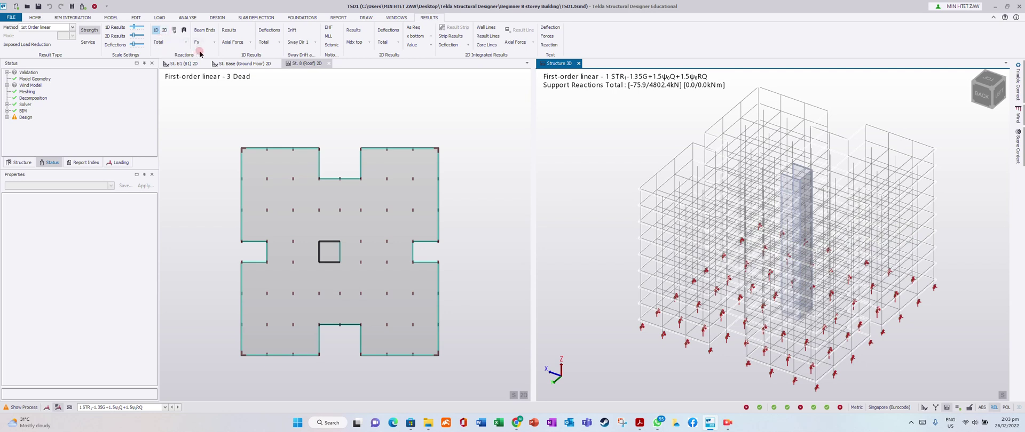
# Step: Show only the vertical Fz support reactions with reaction value labels, and examine the values at the column bases
pyautogui.click(185, 42)
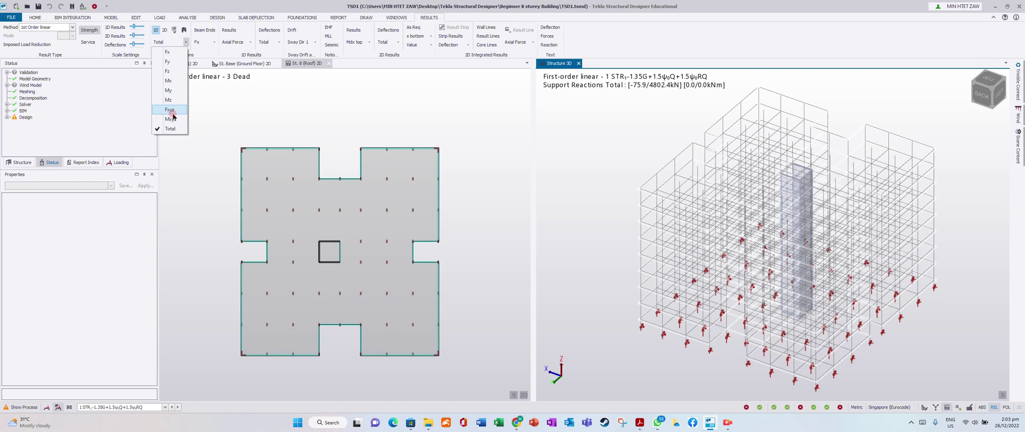
pyautogui.click(168, 71)
pyautogui.click(549, 45)
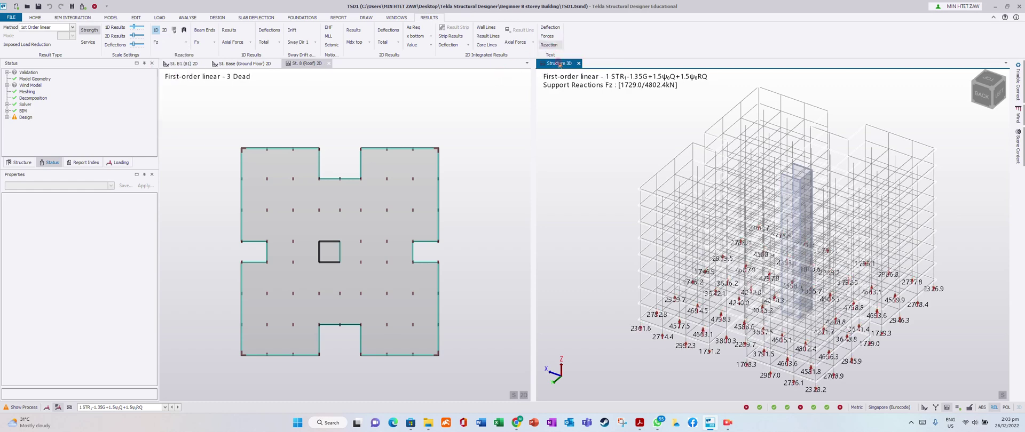
pyautogui.scroll(6, 670, 340)
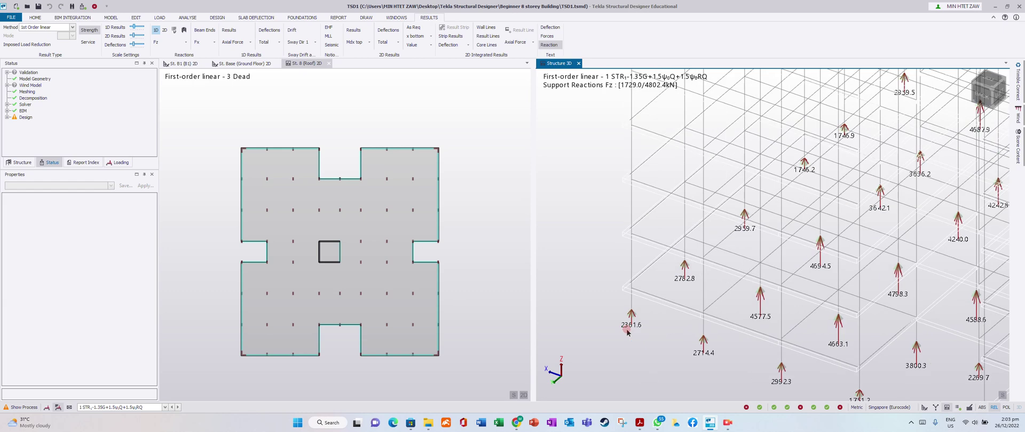
pyautogui.scroll(-5, 652, 288)
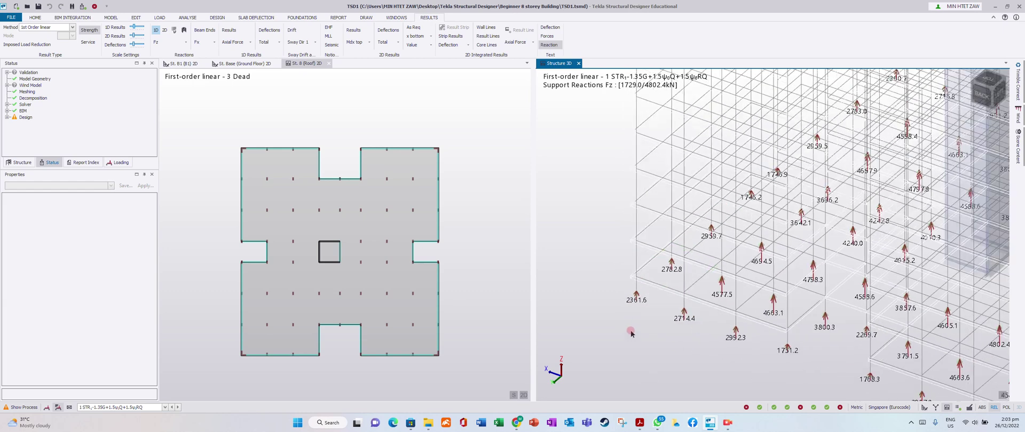
pyautogui.scroll(4, 777, 352)
pyautogui.scroll(-4, 777, 350)
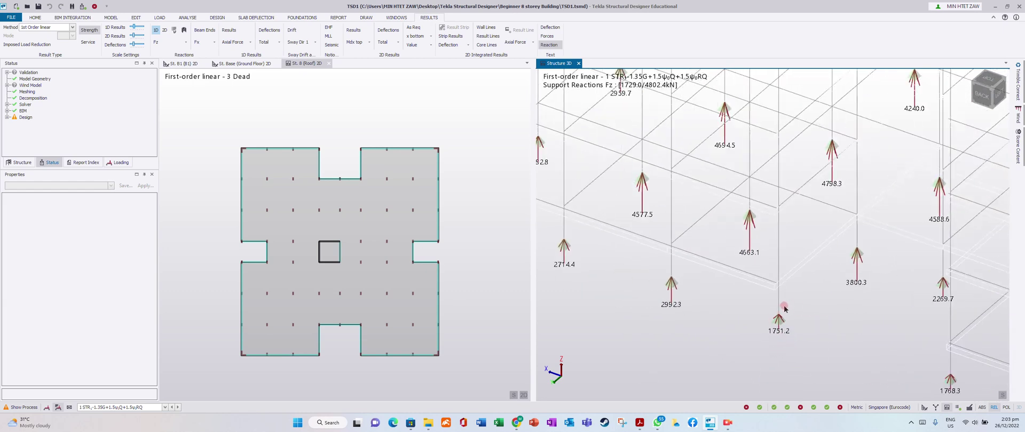
# Step: Show the horizontal support reactions, first Fy and then Fx
pyautogui.click(187, 43)
pyautogui.click(169, 62)
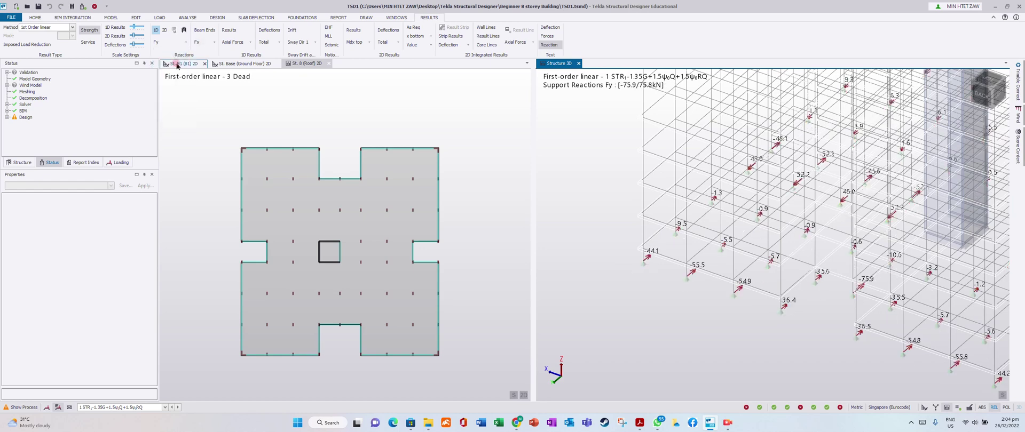
pyautogui.click(187, 47)
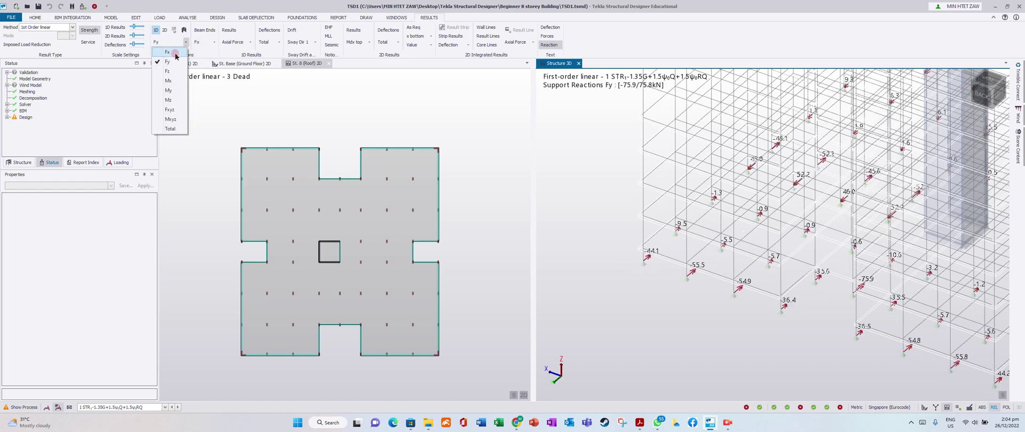
pyautogui.click(187, 55)
# Step: Show the Total support reactions and examine the combined values at the column bases
pyautogui.click(190, 46)
pyautogui.click(170, 128)
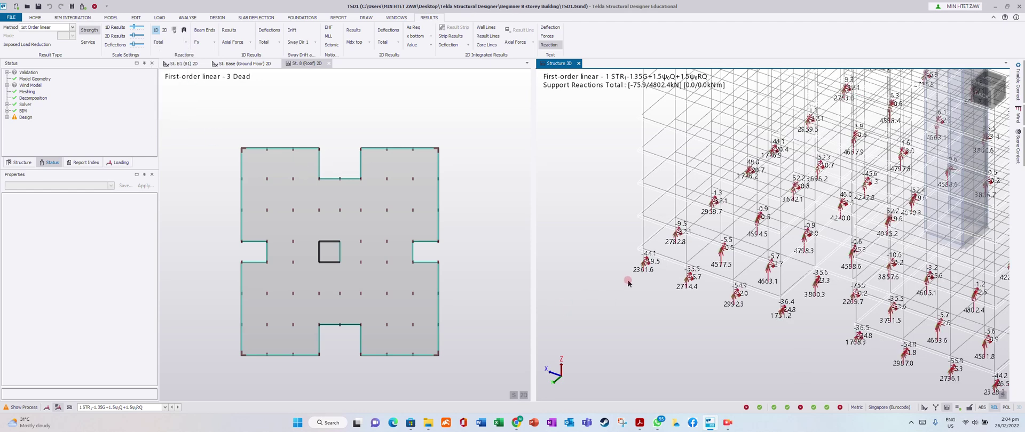
pyautogui.scroll(2, 825, 312)
pyautogui.scroll(-3, 657, 294)
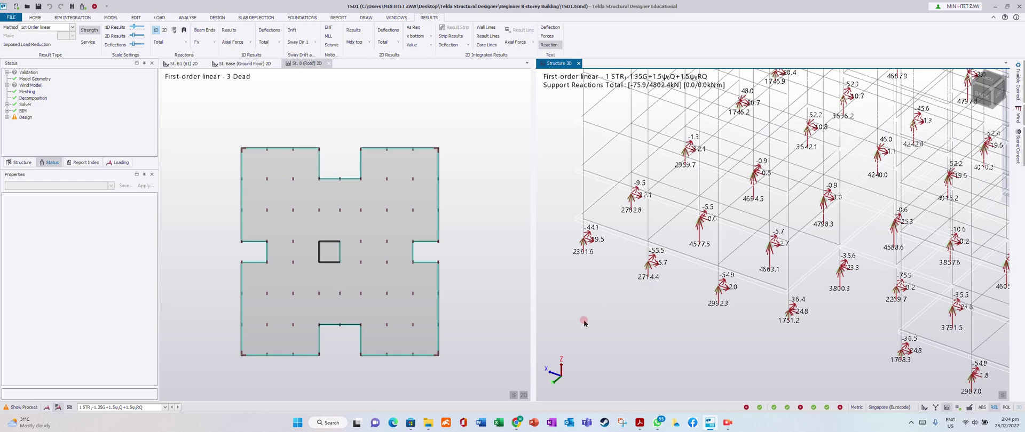
# Step: Review the total support reactions for load combination 2, then combination 3 with EHF(Dir1+)
pyautogui.click(167, 408)
pyautogui.click(131, 369)
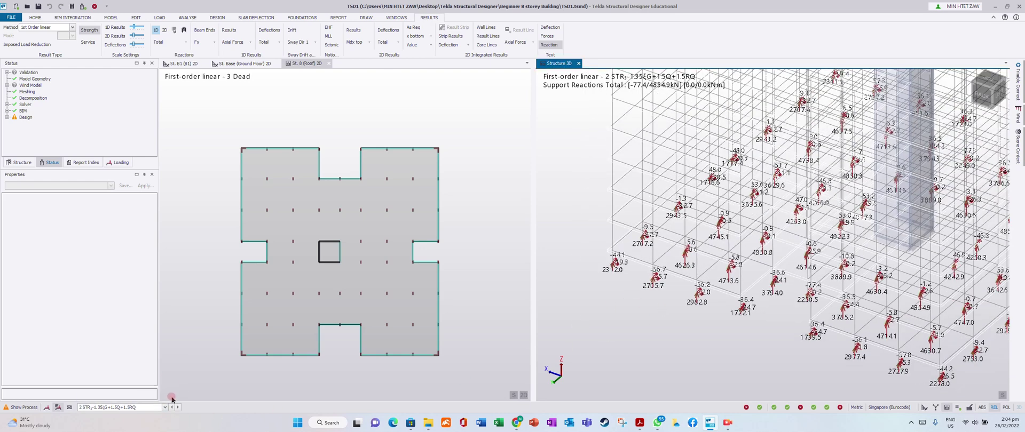
pyautogui.click(165, 407)
pyautogui.click(144, 376)
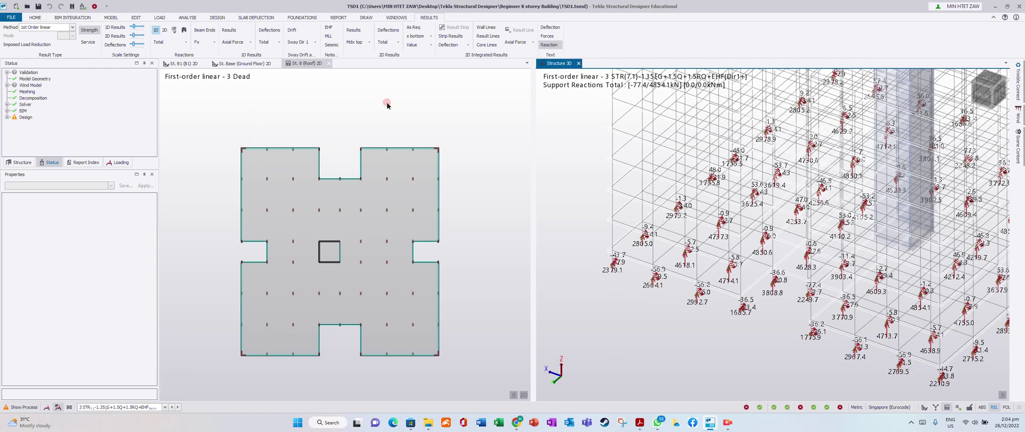
# Step: Turn off the support reactions and their value labels to return to the full building model
pyautogui.click(156, 30)
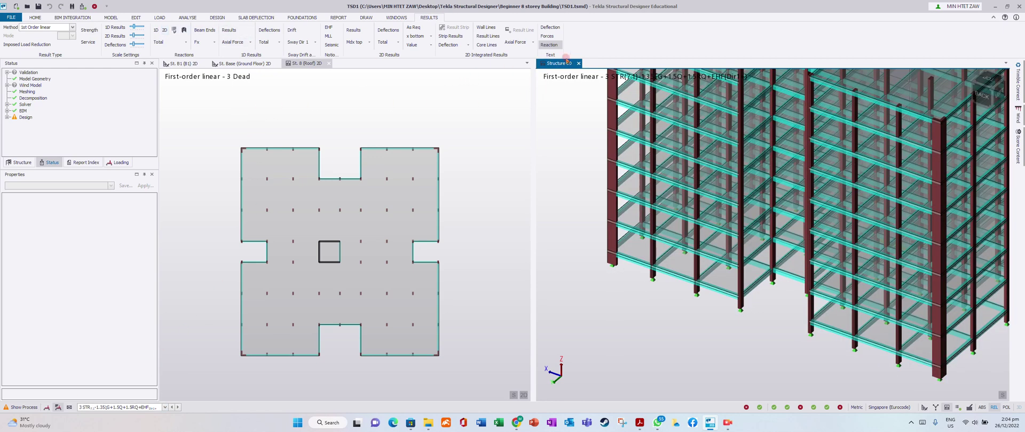
pyautogui.scroll(-10, 651, 331)
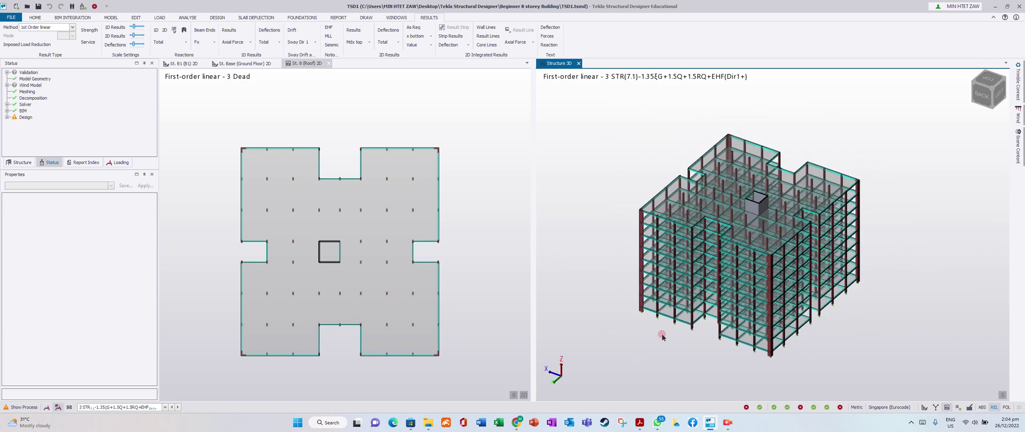
pyautogui.scroll(1, 666, 279)
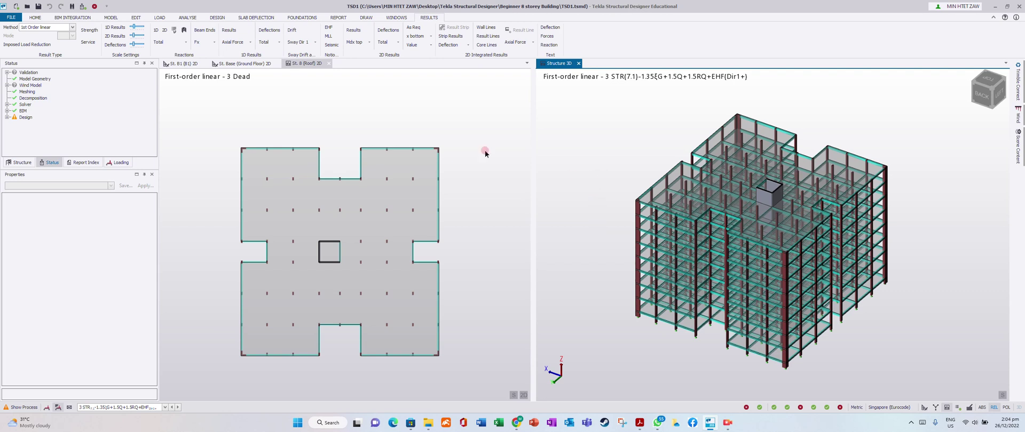
# Step: Set the analysis result method to FE chase-down and the load combination to 1 STR₁-1.35G+1.5ψ₀Q+1.5ψ₀RQ
pyautogui.click(56, 26)
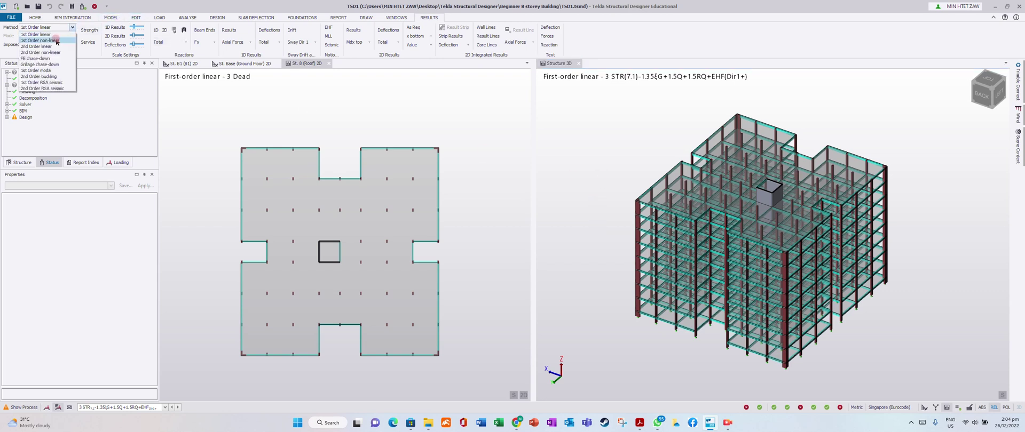
pyautogui.click(53, 58)
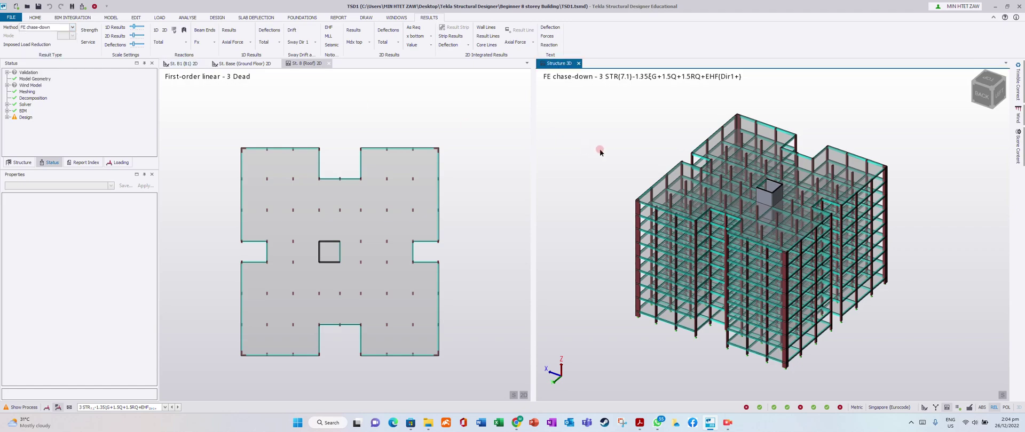
pyautogui.moveTo(854, 341); pyautogui.dragTo(486, 389, button='middle')
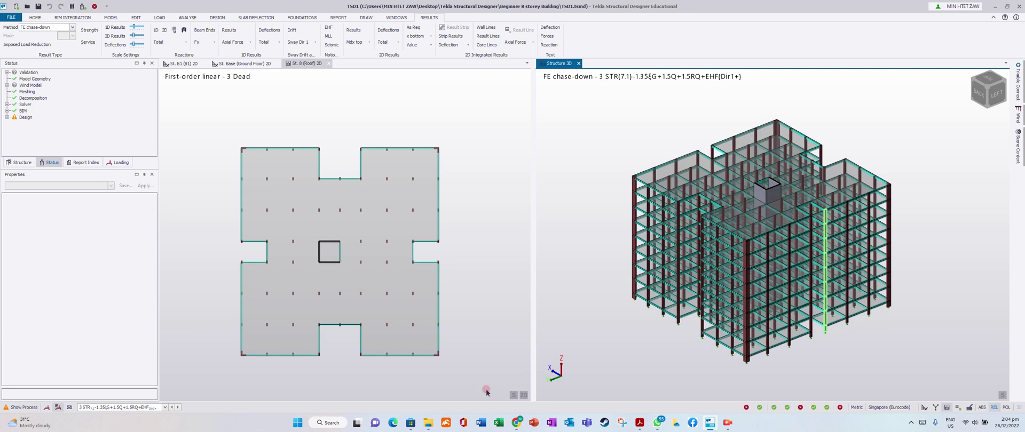
pyautogui.click(165, 407)
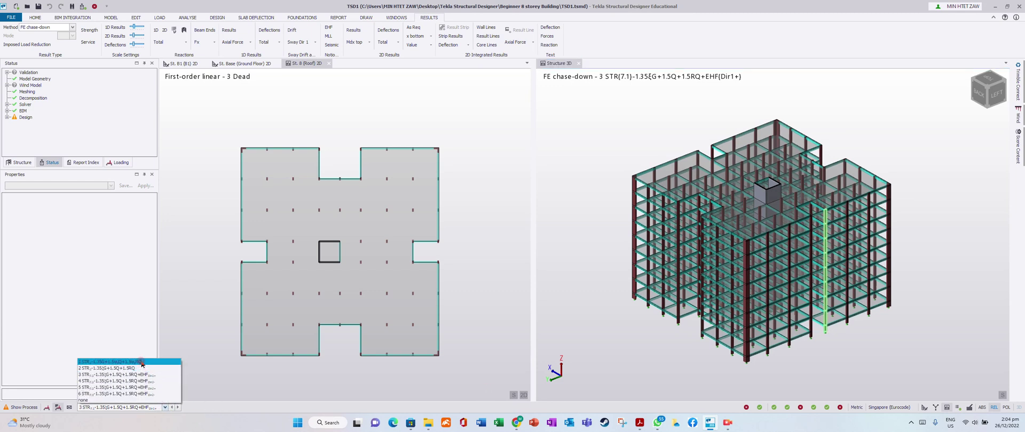
pyautogui.click(112, 363)
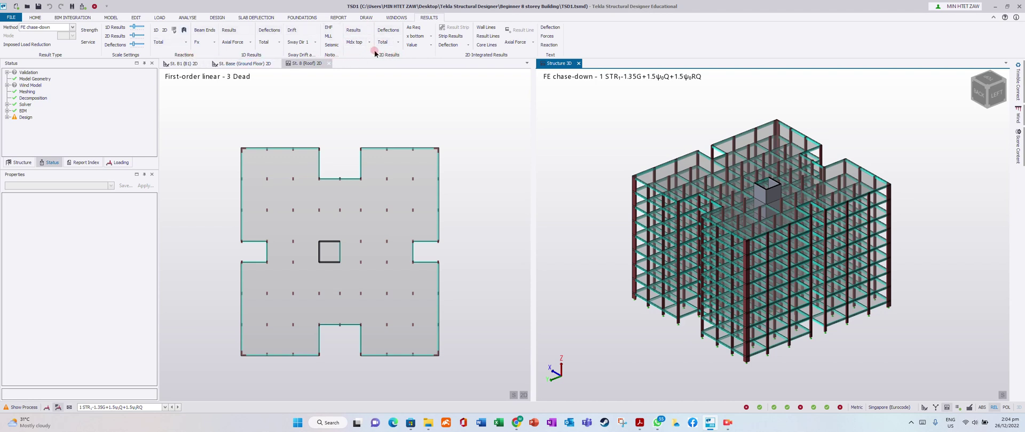
# Step: Display the 2D result contours for the Mdx top slab design moment and inspect them
pyautogui.click(355, 31)
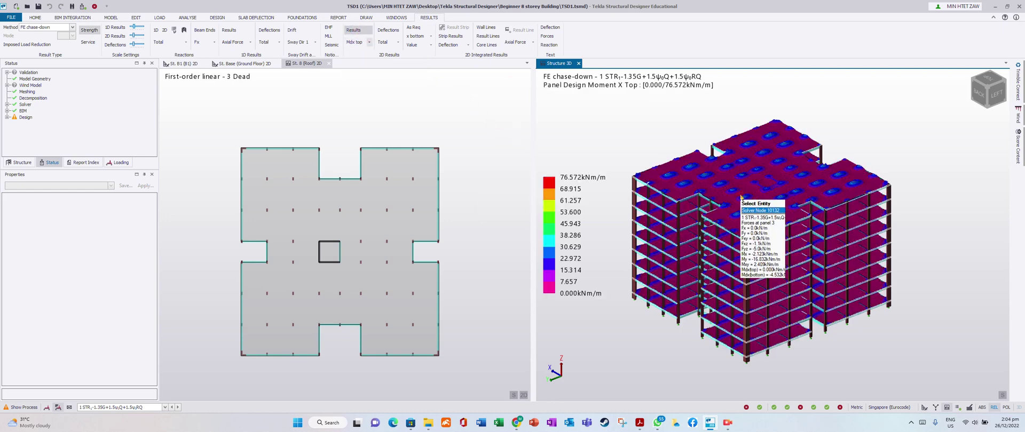
pyautogui.scroll(2, 663, 163)
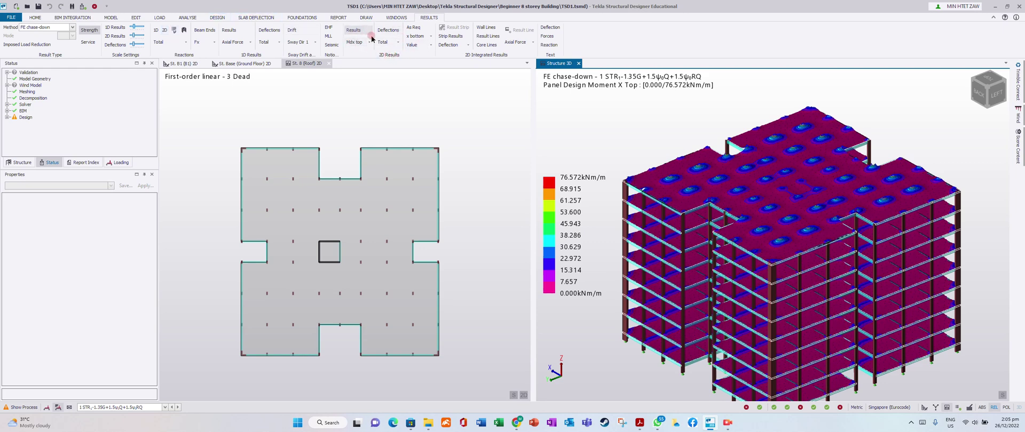
# Step: Try to display the force and reaction value labels on the slab moment contours
pyautogui.click(550, 36)
pyautogui.click(552, 47)
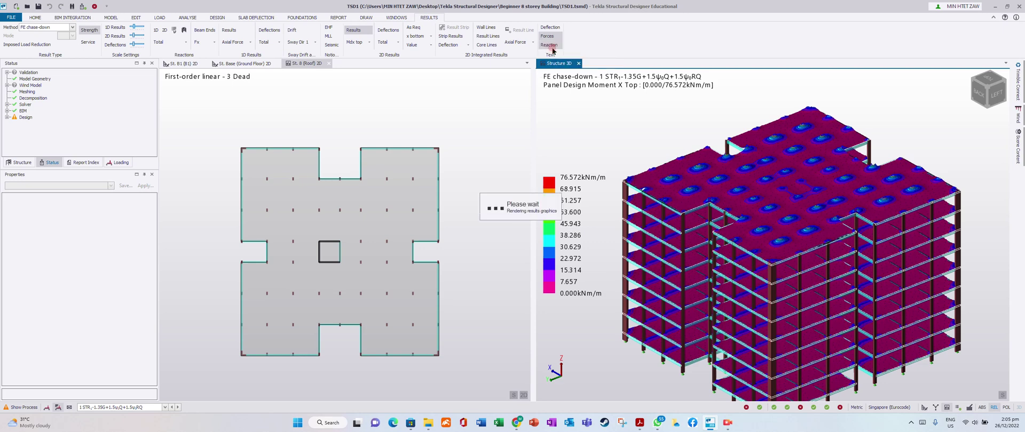
pyautogui.click(549, 46)
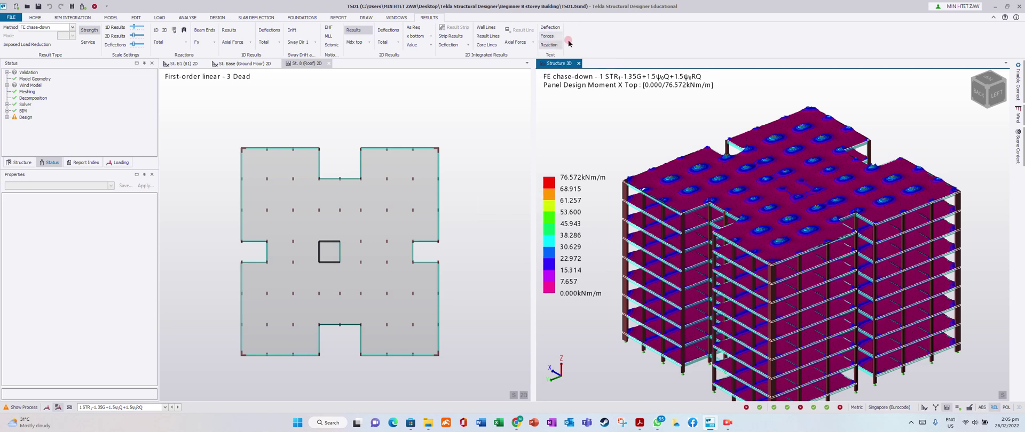
pyautogui.moveTo(530, 84); pyautogui.dragTo(534, 84)
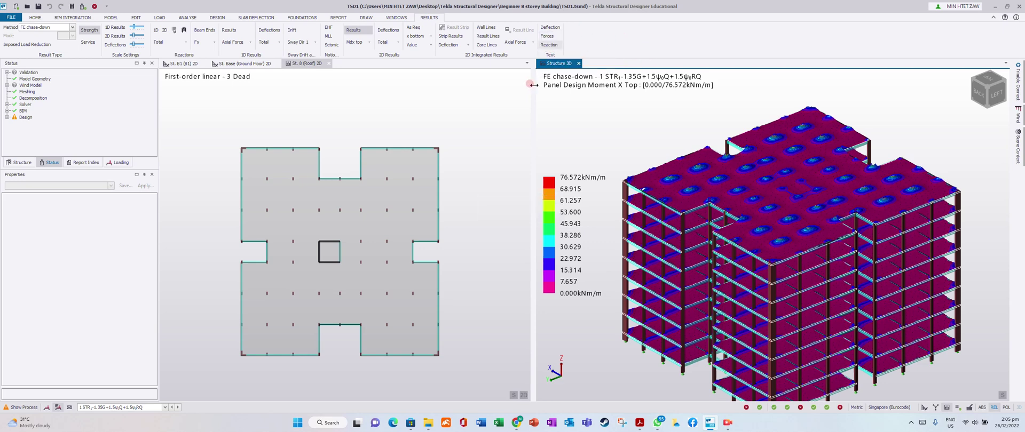
# Step: Switch the slab contours to the Mdx bottom design moment
pyautogui.click(370, 45)
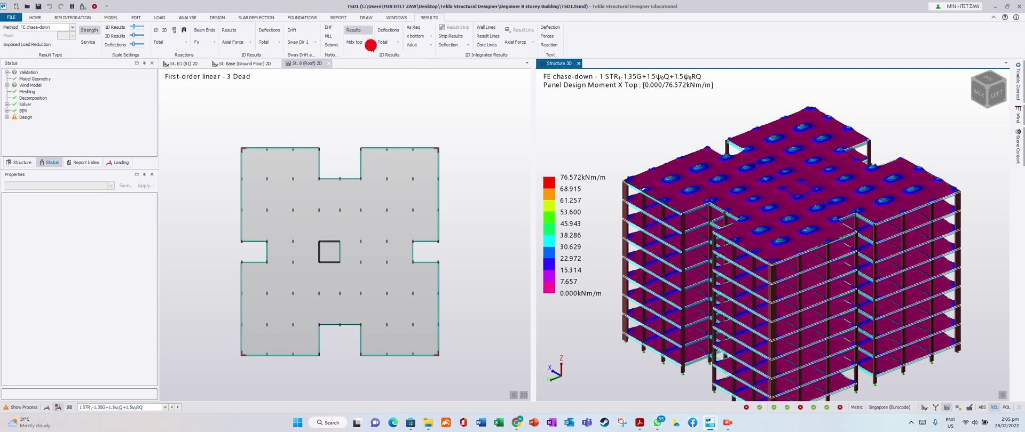
pyautogui.click(370, 59)
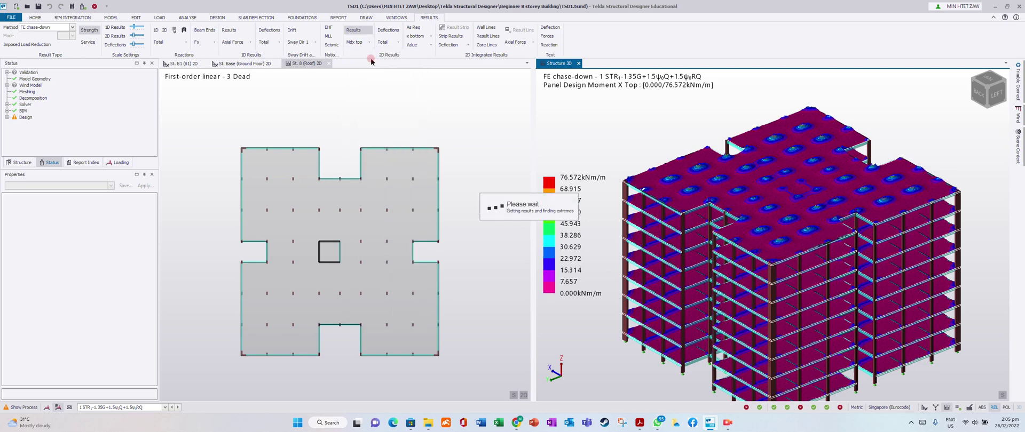
pyautogui.moveTo(710, 180)
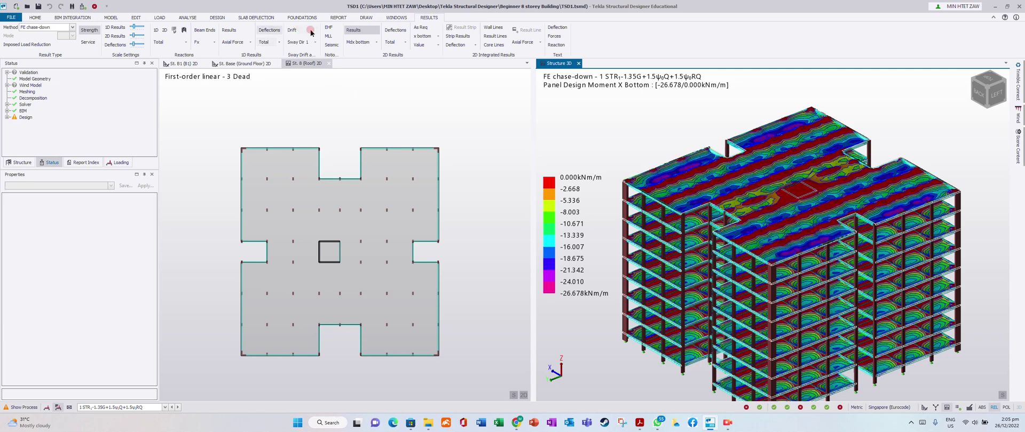
# Step: Show the slab design moments in the Y direction, first Mdy top and then Mdy bottom
pyautogui.click(375, 41)
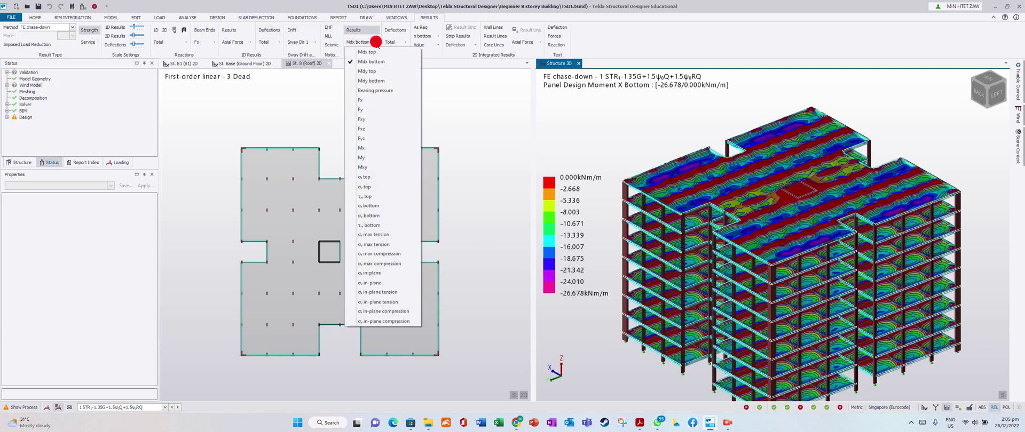
pyautogui.click(374, 72)
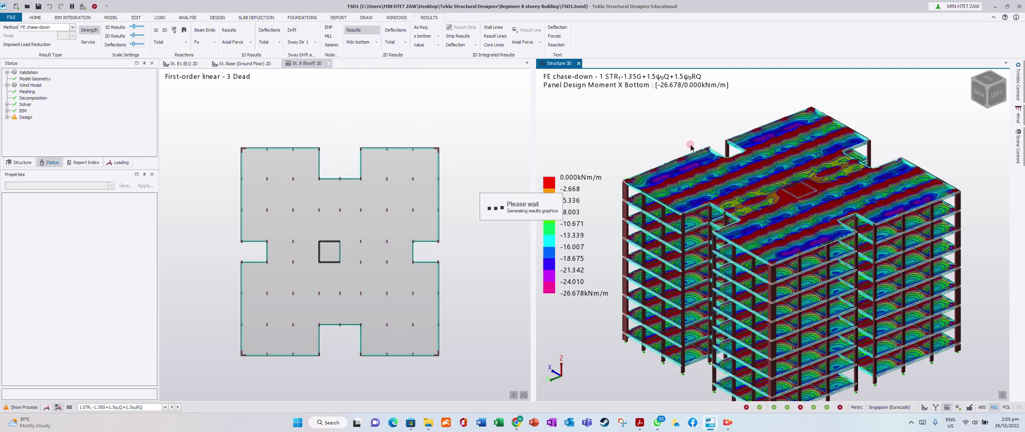
pyautogui.click(368, 41)
pyautogui.click(371, 80)
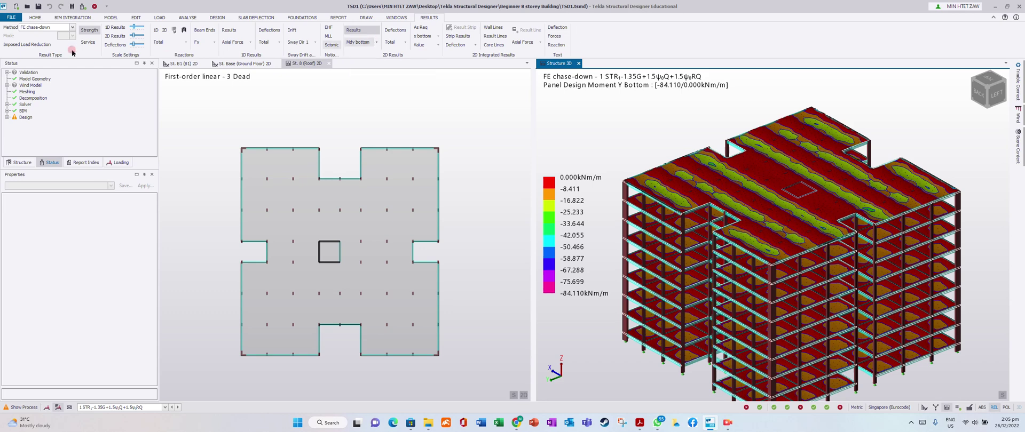
# Step: Switch the 2D result contours to bearing pressure, keeping the FE chase-down method
pyautogui.click(71, 27)
pyautogui.click(71, 28)
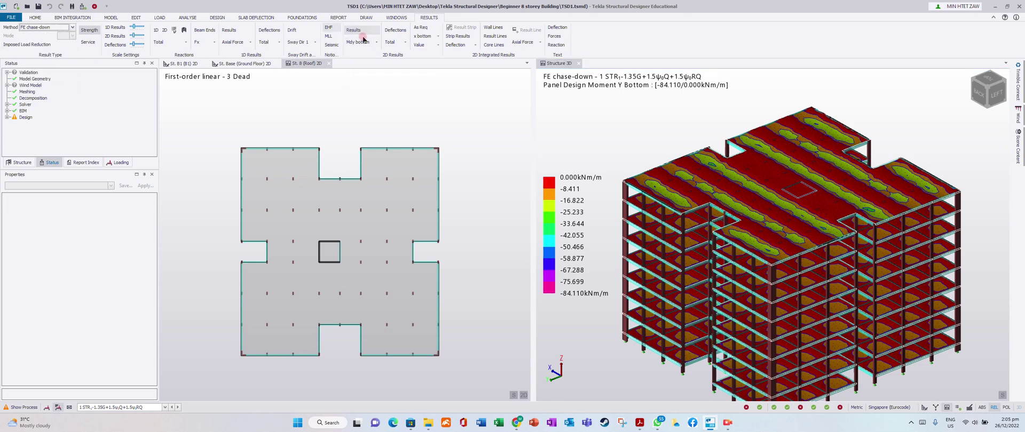
pyautogui.click(376, 41)
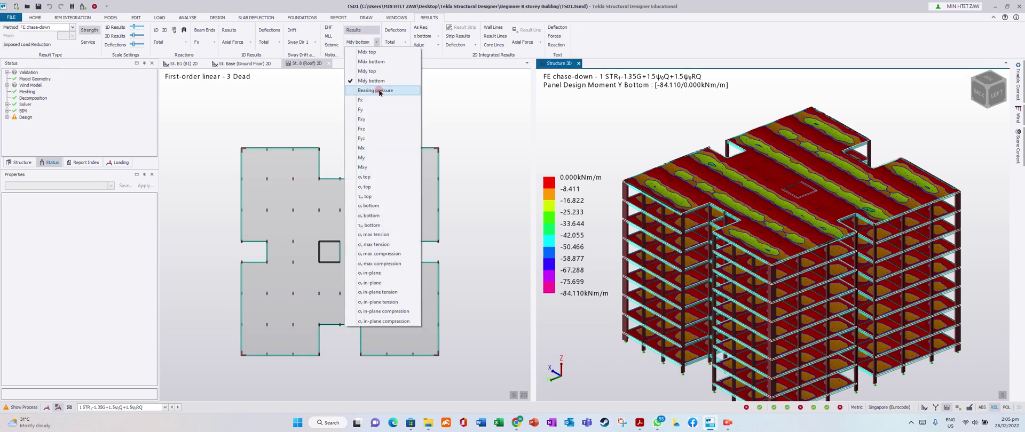
pyautogui.click(375, 90)
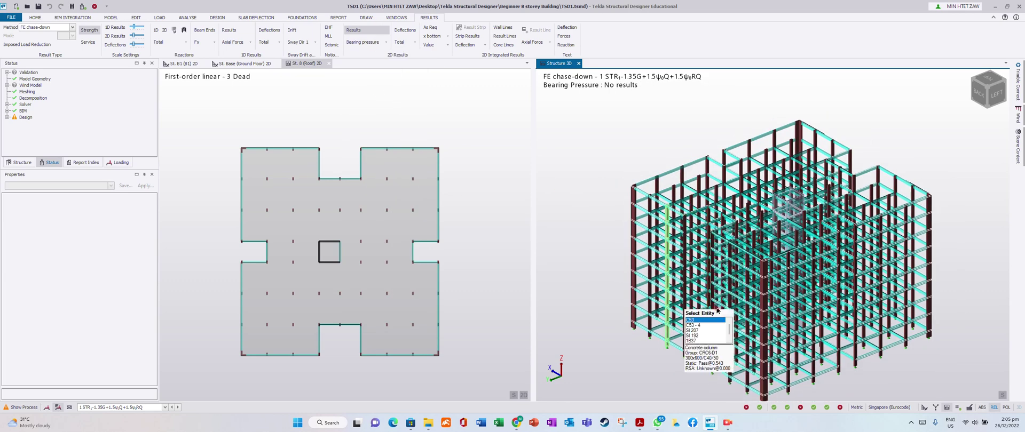
# Step: Show the slab panel force contours for Fx, Fy and Fxy one after another
pyautogui.click(385, 42)
pyautogui.click(366, 100)
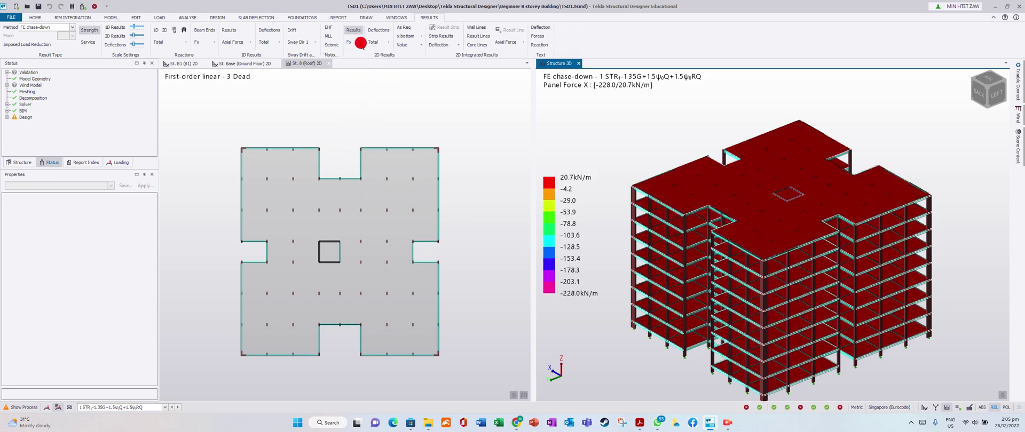
pyautogui.click(361, 43)
pyautogui.click(366, 113)
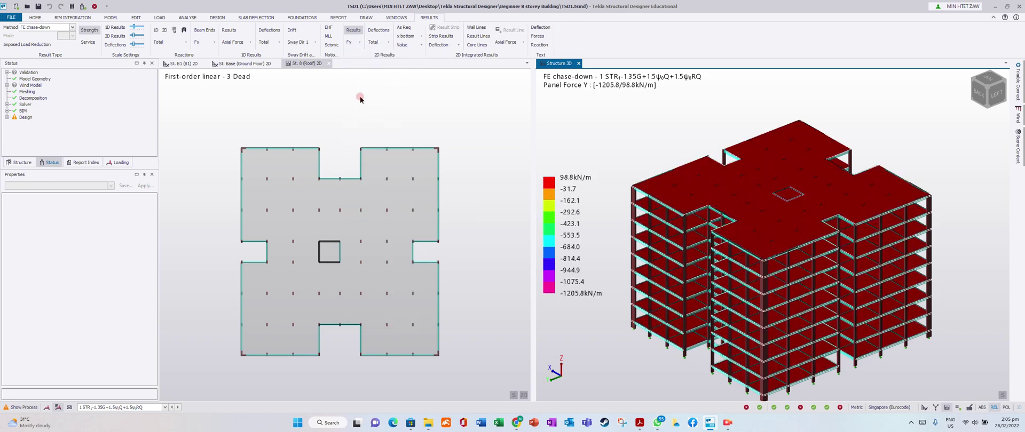
pyautogui.click(361, 42)
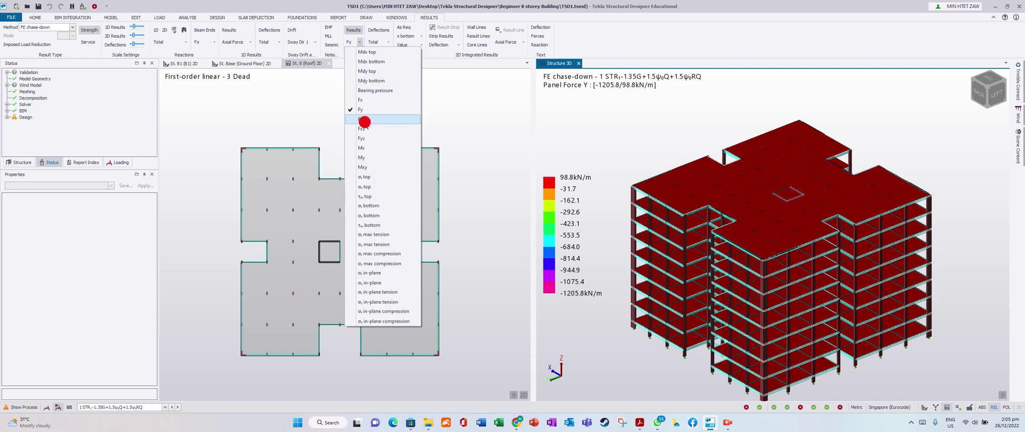
pyautogui.click(365, 122)
# Step: Show the slab out-of-plane shear force contours, first Fxz and then Fyz
pyautogui.click(360, 43)
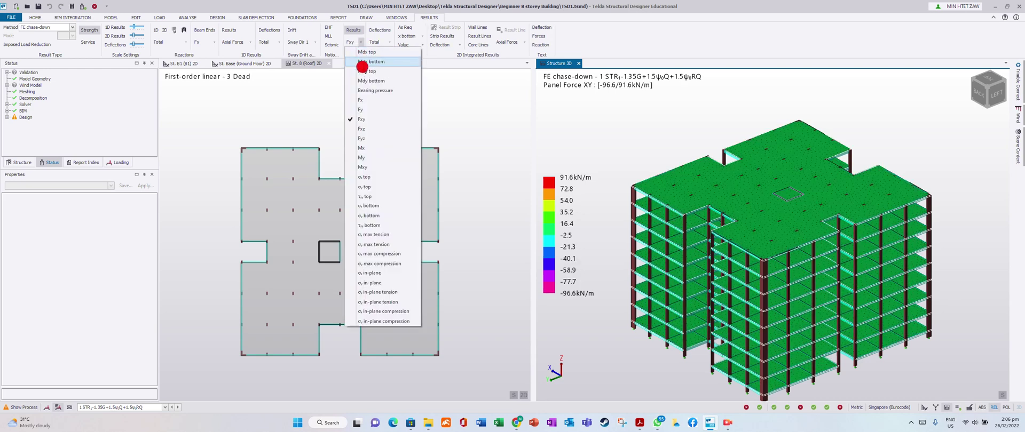
pyautogui.click(364, 130)
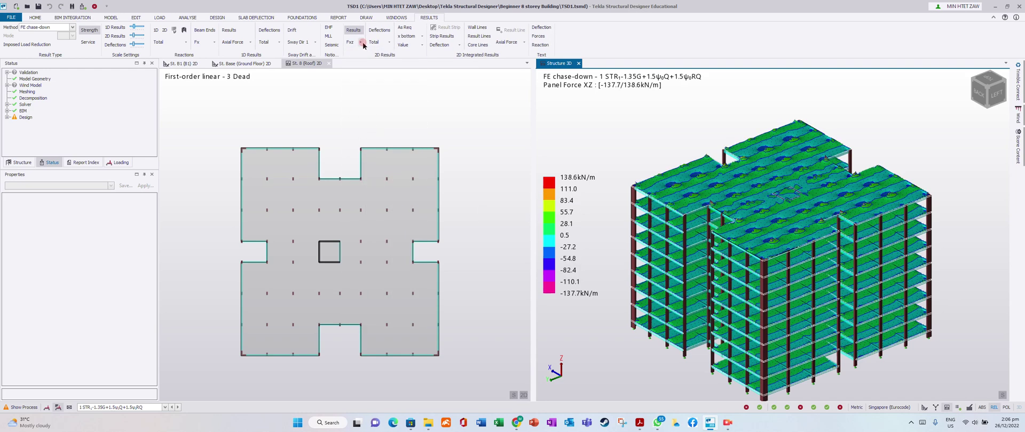
pyautogui.click(362, 42)
pyautogui.click(361, 137)
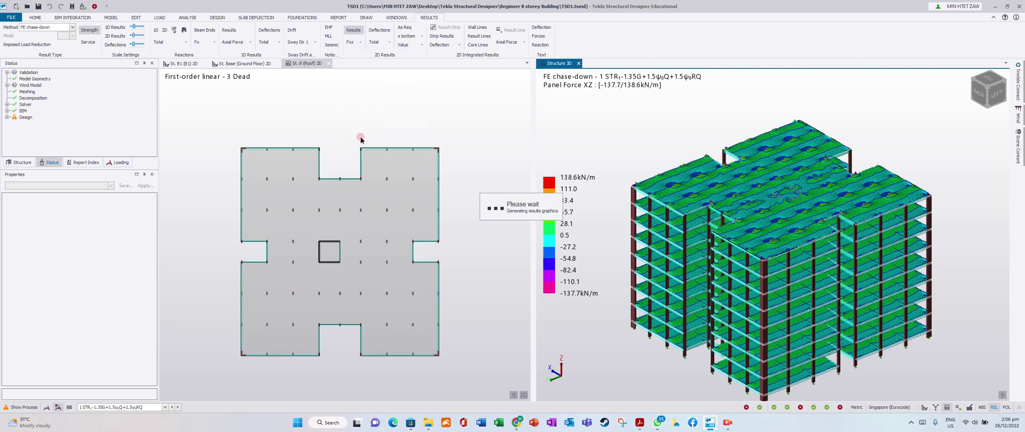
pyautogui.click(361, 42)
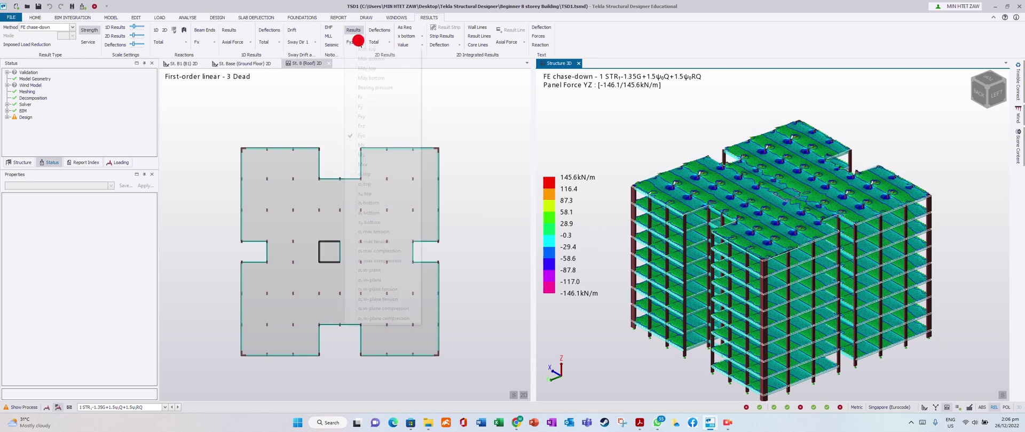
pyautogui.click(370, 138)
# Step: Display the slab twisting moment contours by selecting Mxy as the 2D result
pyautogui.click(362, 42)
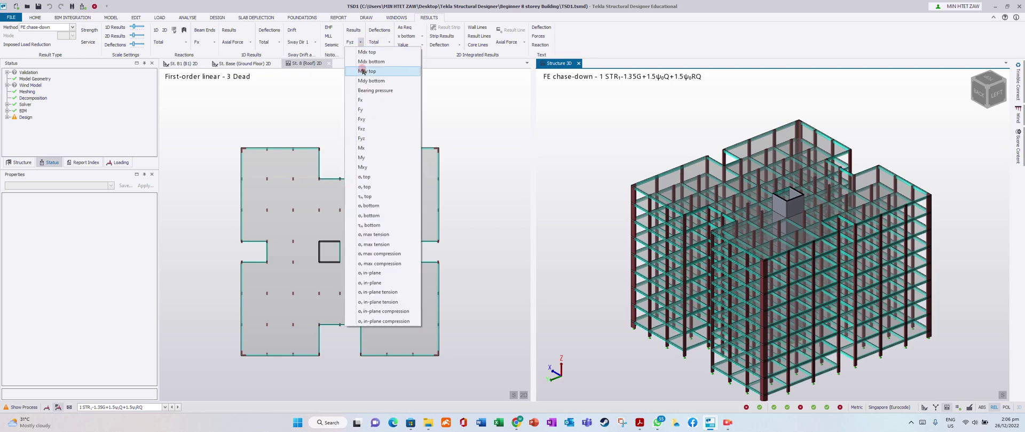
pyautogui.click(369, 168)
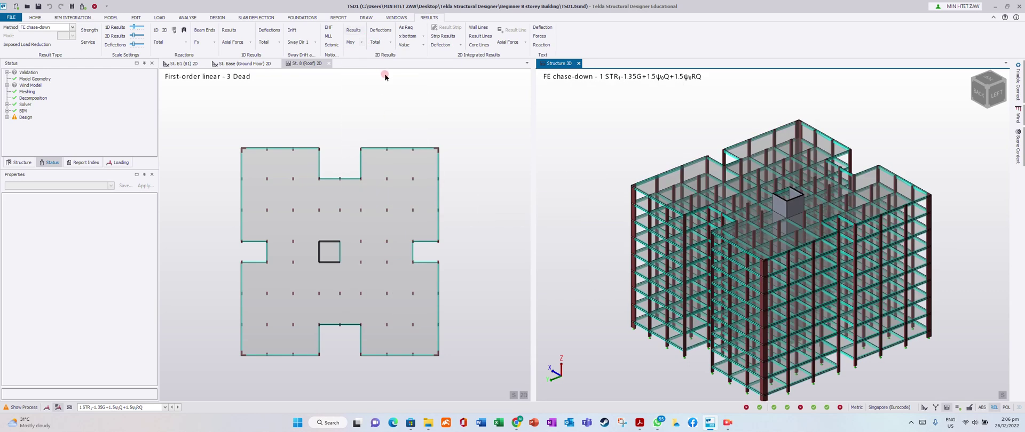
pyautogui.click(362, 42)
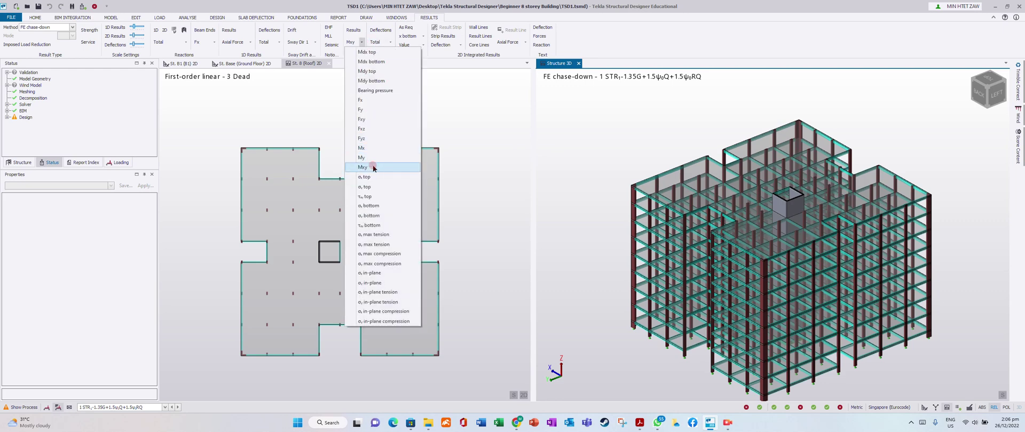
pyautogui.click(372, 165)
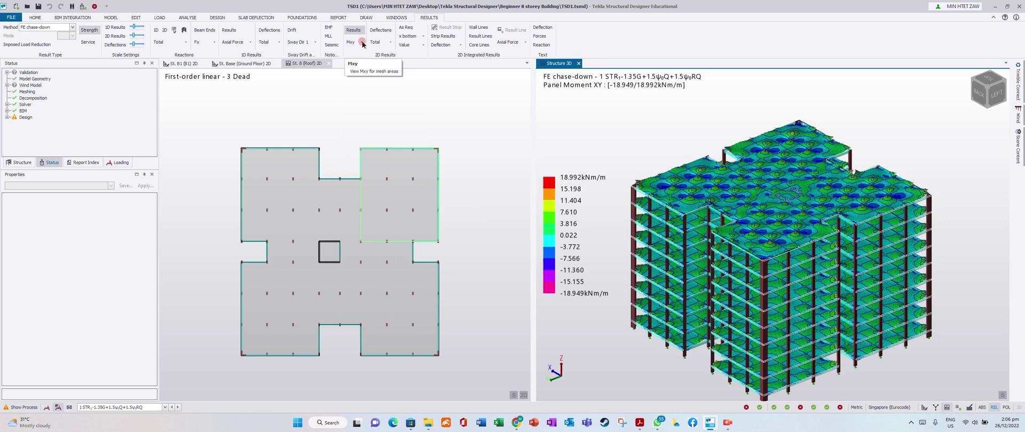
# Step: Show the slab top stress contours in the X direction and then in the Y direction
pyautogui.click(362, 42)
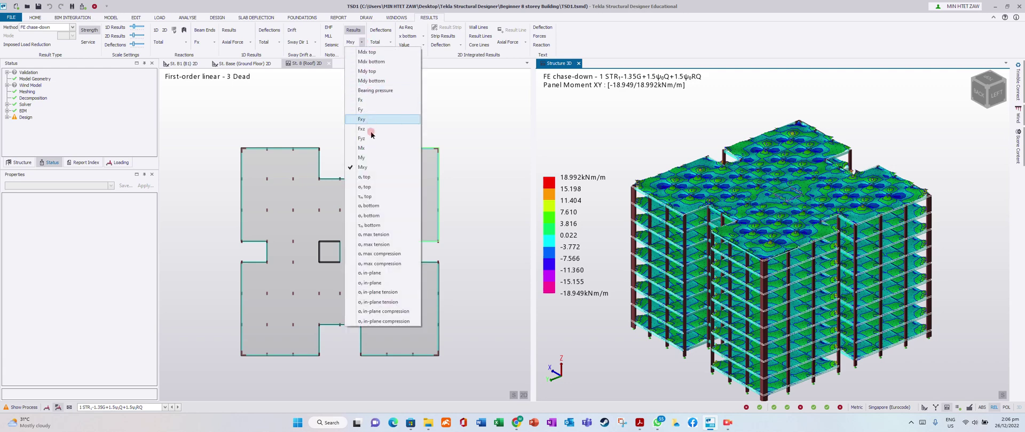
pyautogui.click(372, 178)
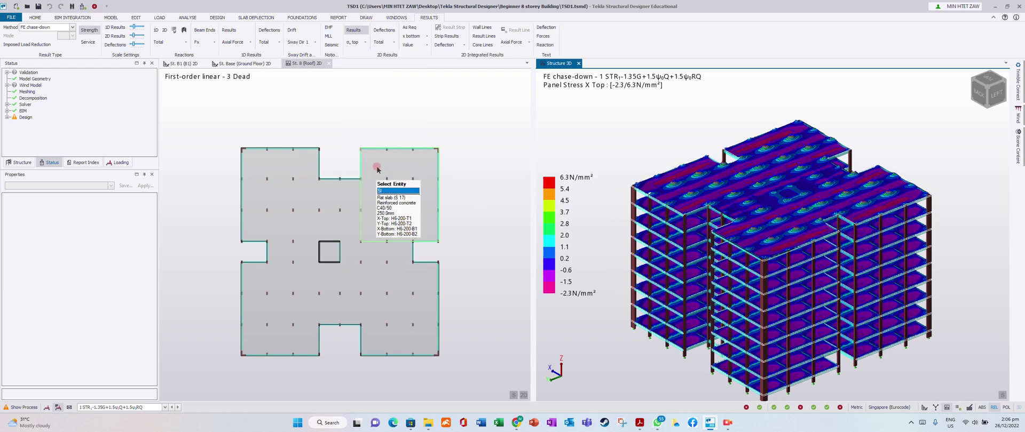
pyautogui.click(365, 41)
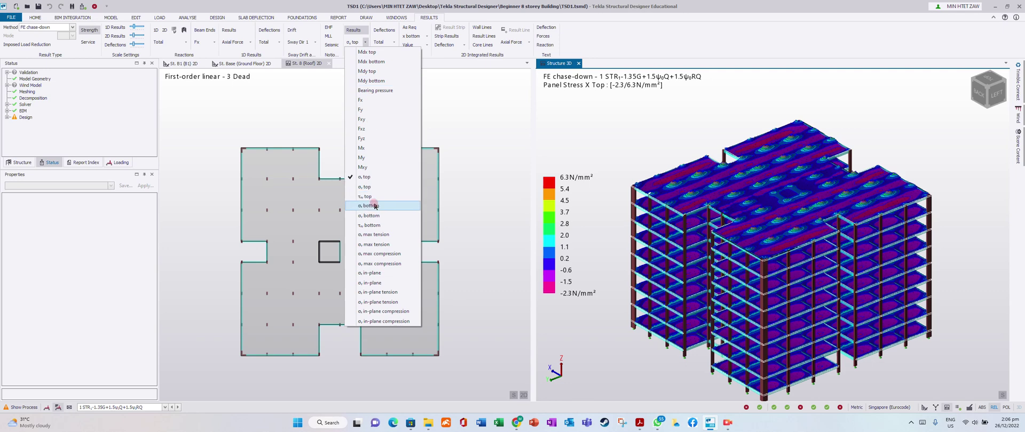
pyautogui.click(361, 190)
# Step: Switch the slab contours from stress back to the Mdx bottom design moment
pyautogui.click(365, 42)
pyautogui.click(365, 43)
pyautogui.click(365, 41)
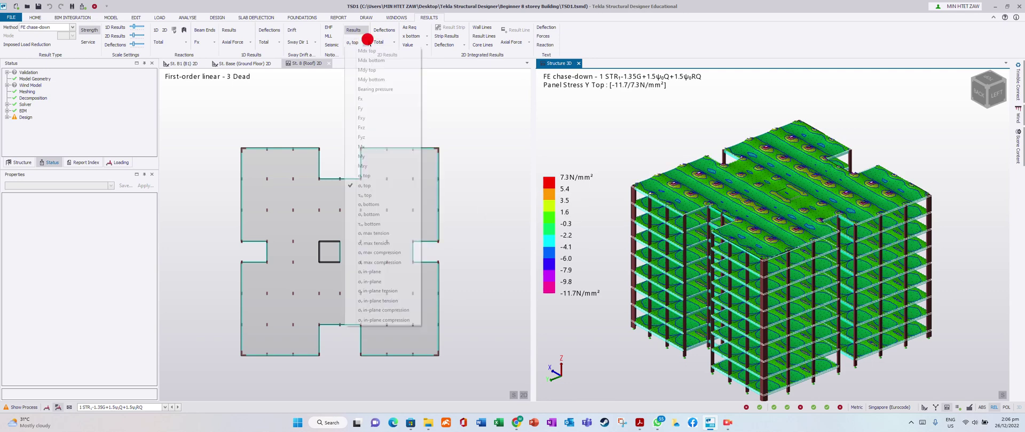
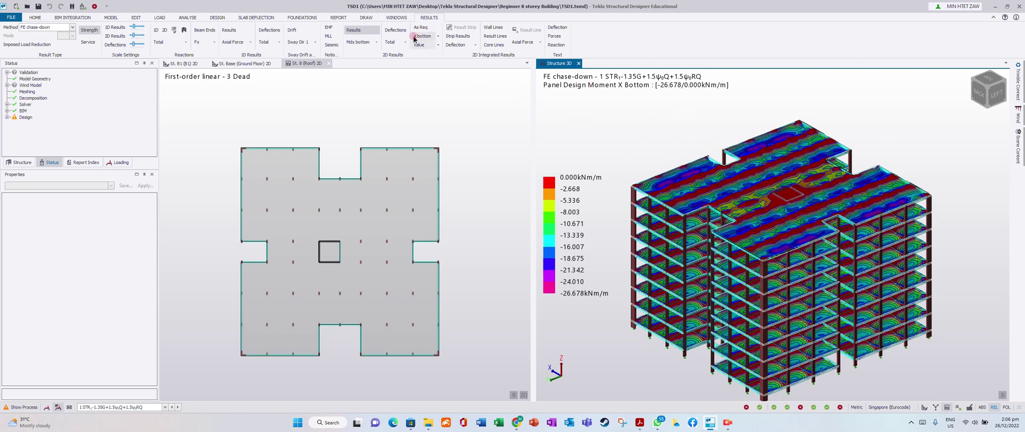
pyautogui.click(674, 145)
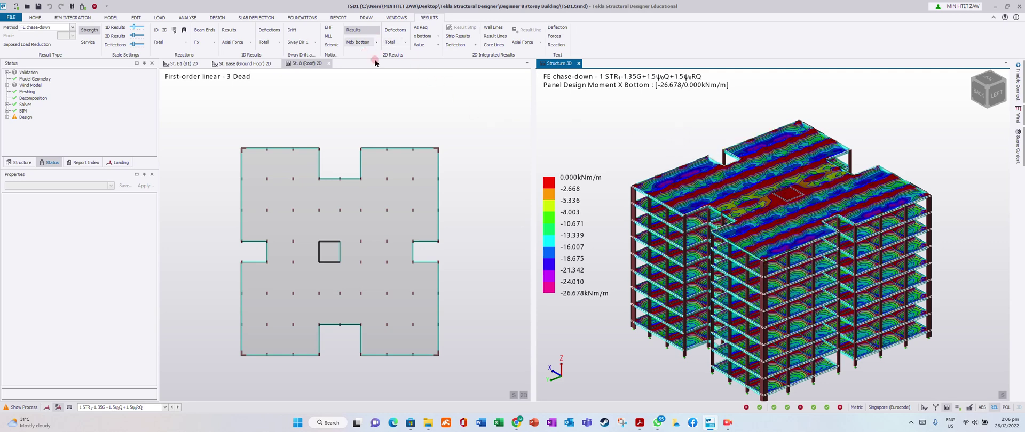
# Step: Display the total 2D deflection contours on the building and inspect them
pyautogui.click(406, 54)
pyautogui.click(374, 31)
pyautogui.click(392, 57)
pyautogui.click(395, 31)
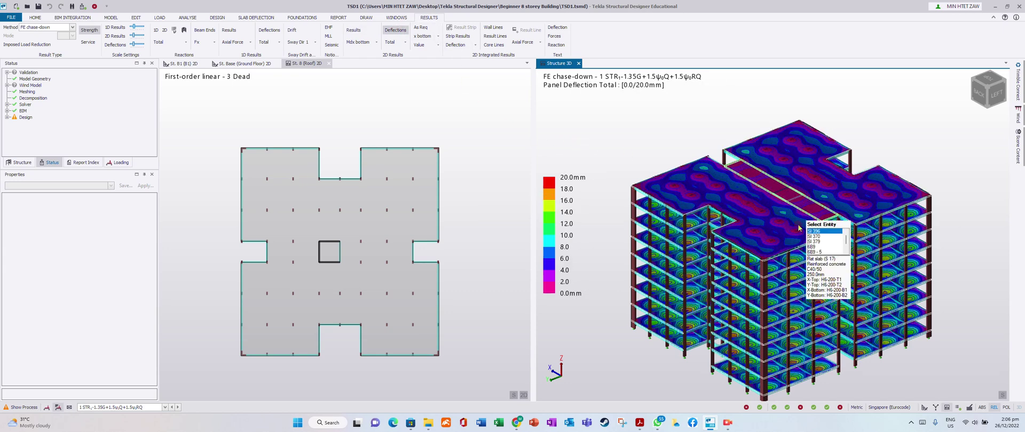
pyautogui.click(581, 175)
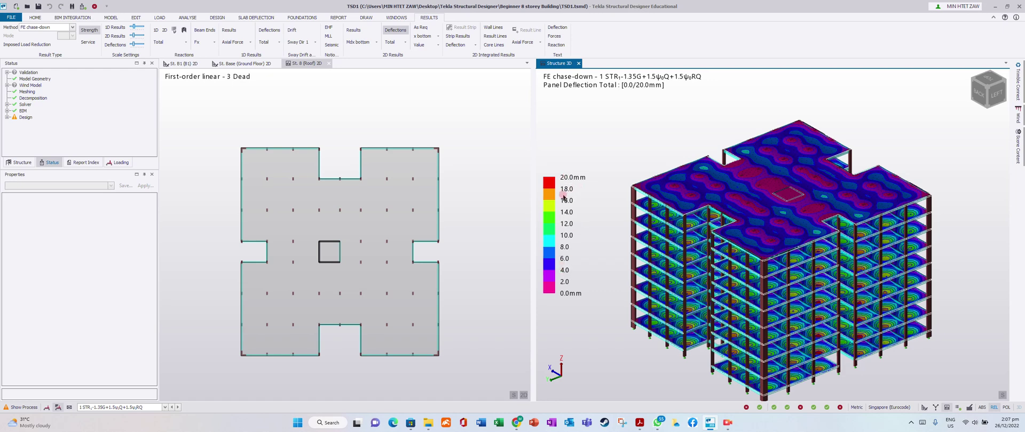
pyautogui.scroll(2, 565, 190)
pyautogui.scroll(-3, 593, 194)
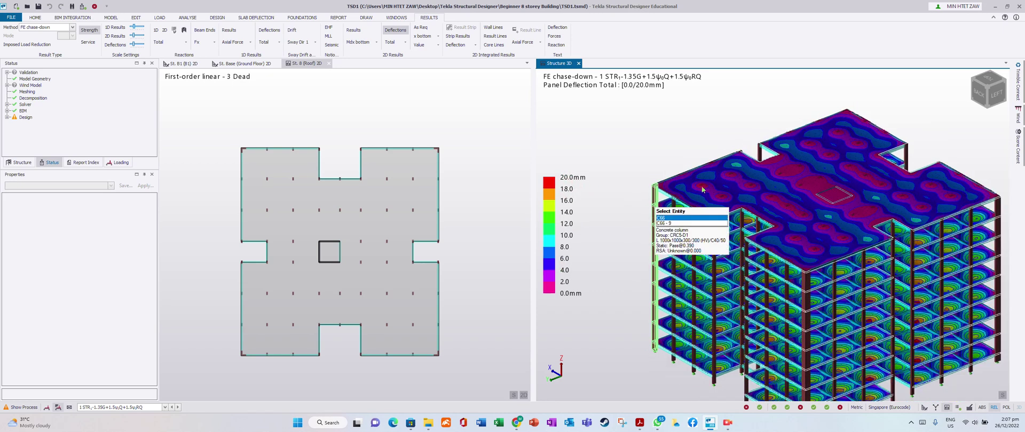
# Step: Compare total slab deflections for load combinations 3 (with EHF Dir1+) and 2, then return to combination 1
pyautogui.click(144, 403)
pyautogui.click(153, 405)
pyautogui.click(143, 375)
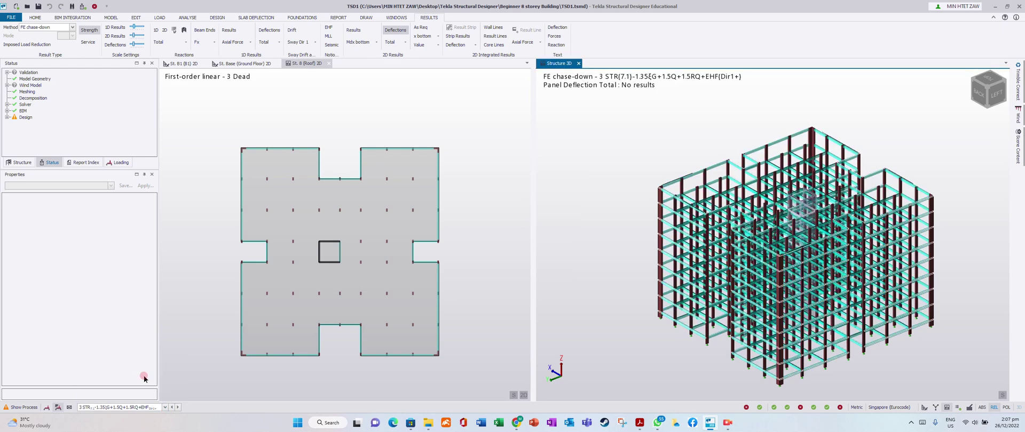
pyautogui.click(160, 406)
pyautogui.click(135, 370)
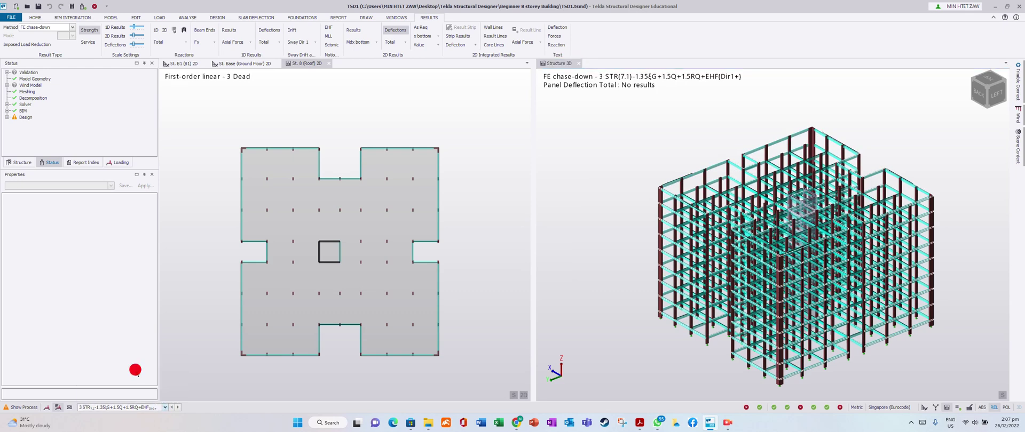
pyautogui.click(165, 407)
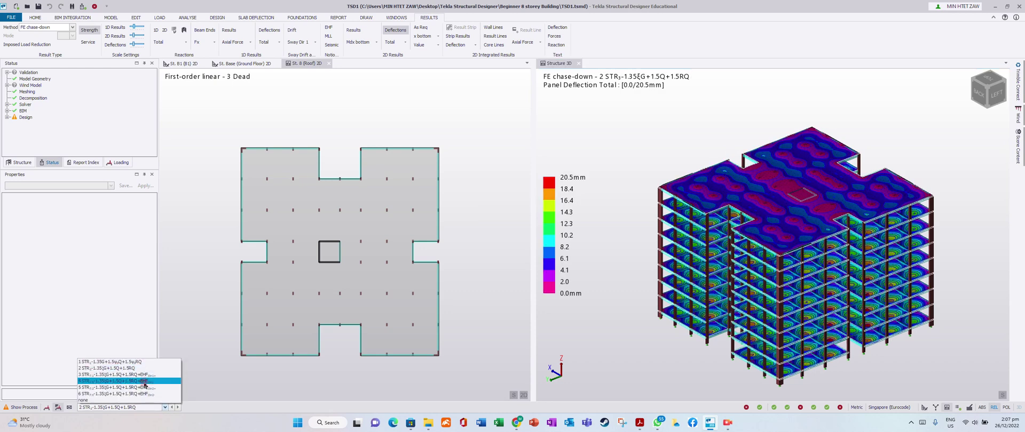
pyautogui.click(137, 363)
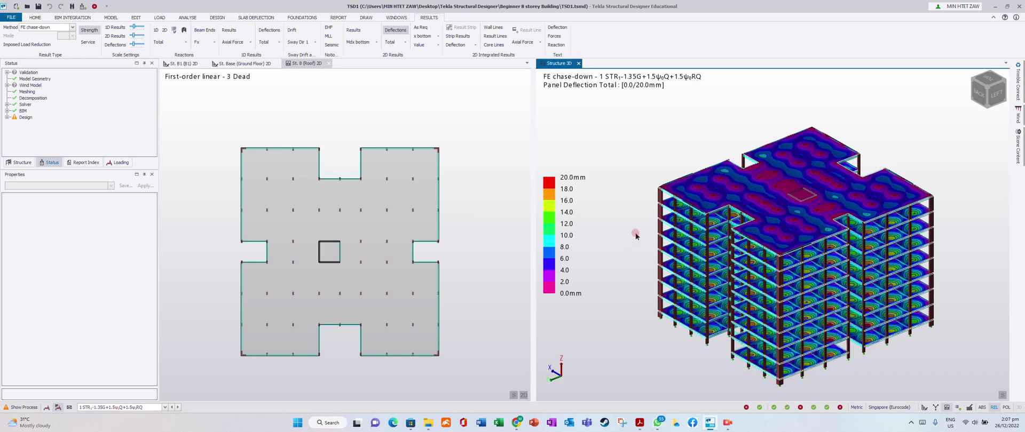
# Step: Show the slab deflection contours by direction, first Z, then Y and then X
pyautogui.click(405, 41)
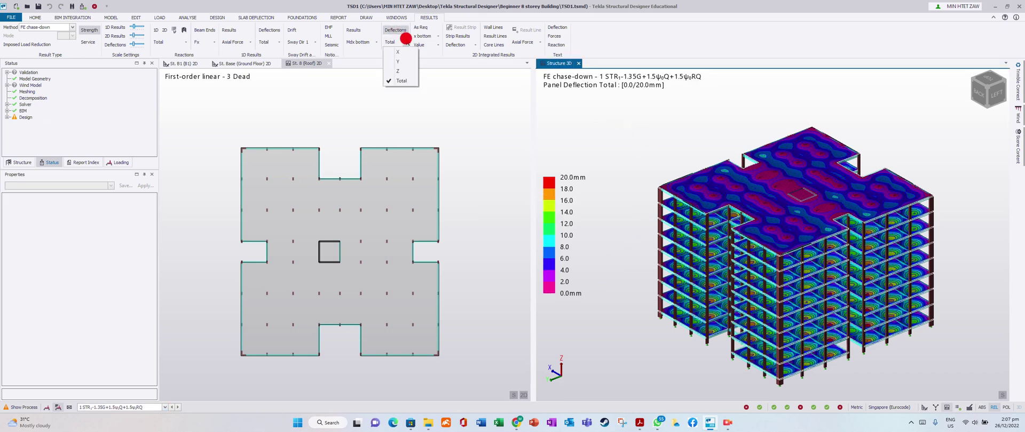
pyautogui.click(404, 69)
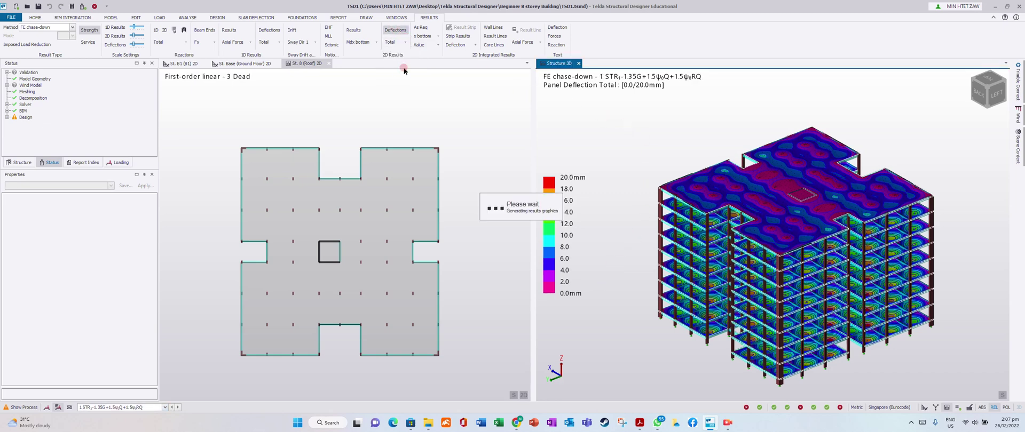
pyautogui.click(399, 42)
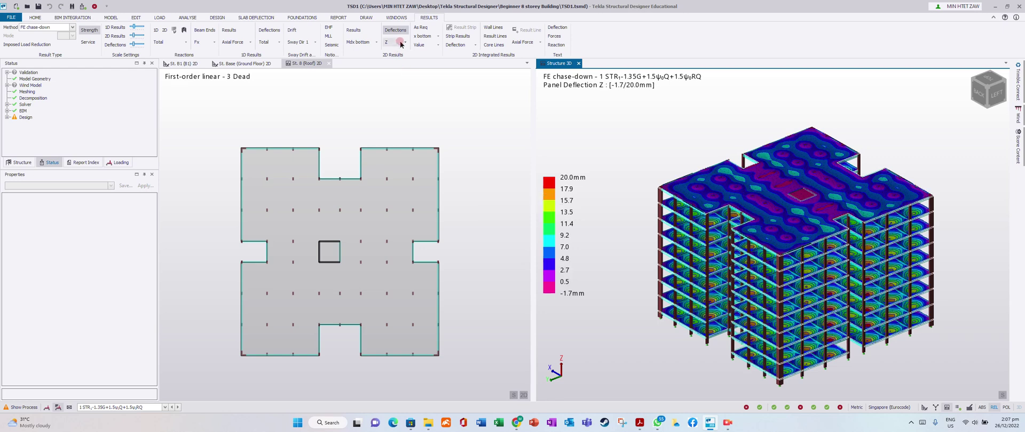
pyautogui.click(404, 61)
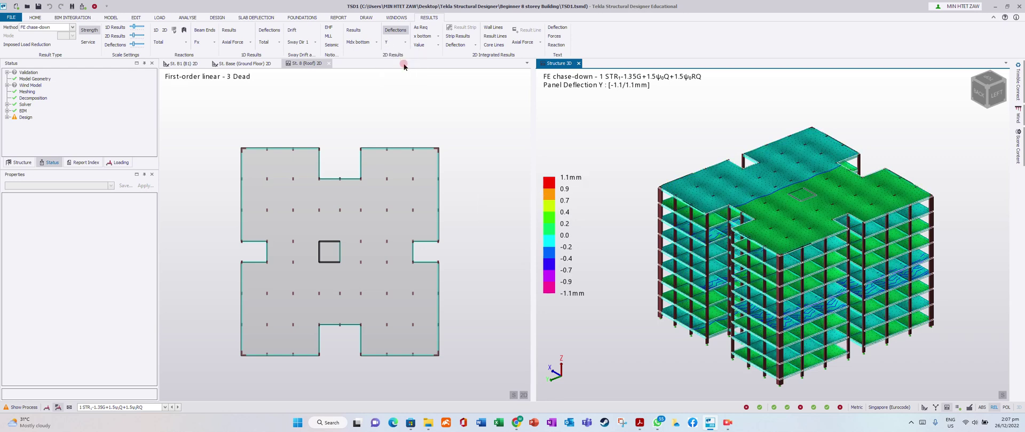
pyautogui.click(406, 43)
pyautogui.click(404, 53)
# Step: Switch the slab deflection contours back to Z and then to Total
pyautogui.click(409, 43)
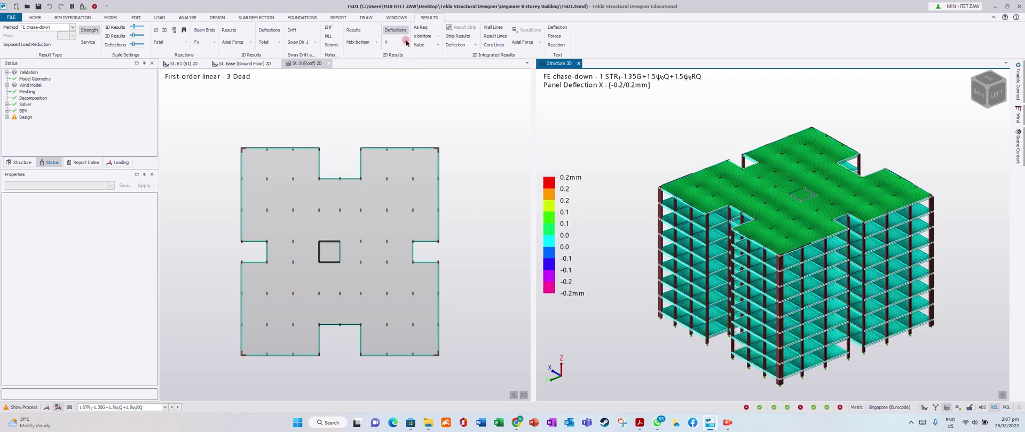
pyautogui.click(405, 53)
pyautogui.click(405, 43)
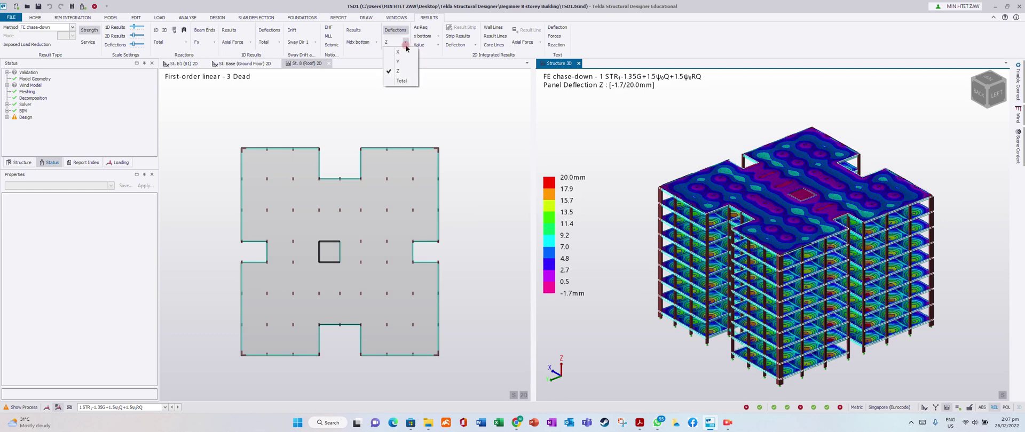
pyautogui.click(568, 130)
pyautogui.click(694, 158)
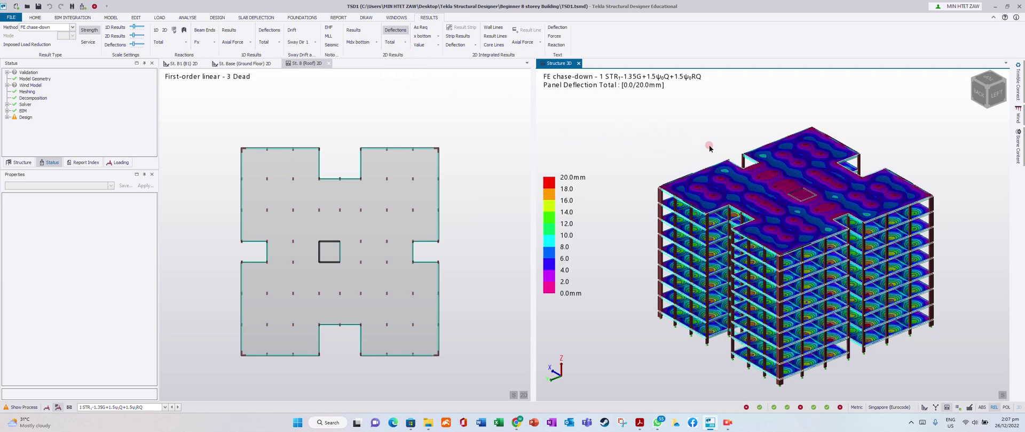
# Step: Change the Structure 3D window from the results view to the structural view
pyautogui.click(733, 146)
pyautogui.rightClick(553, 68)
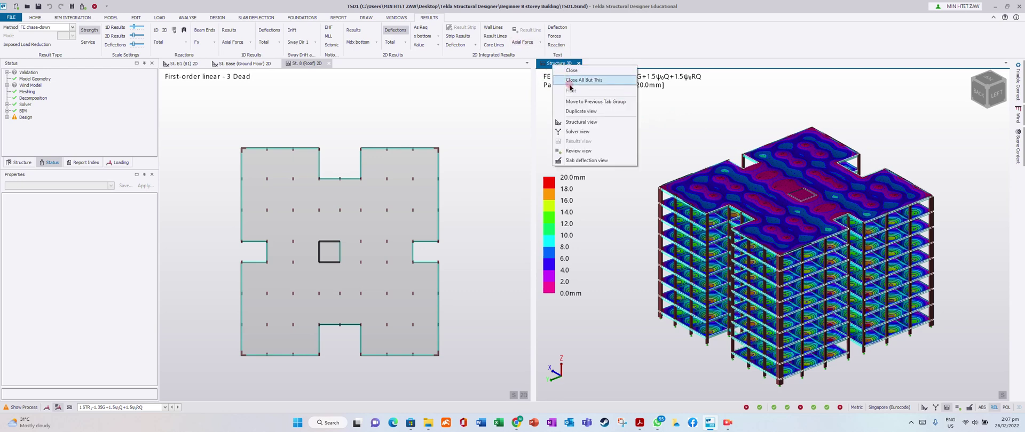
pyautogui.click(589, 121)
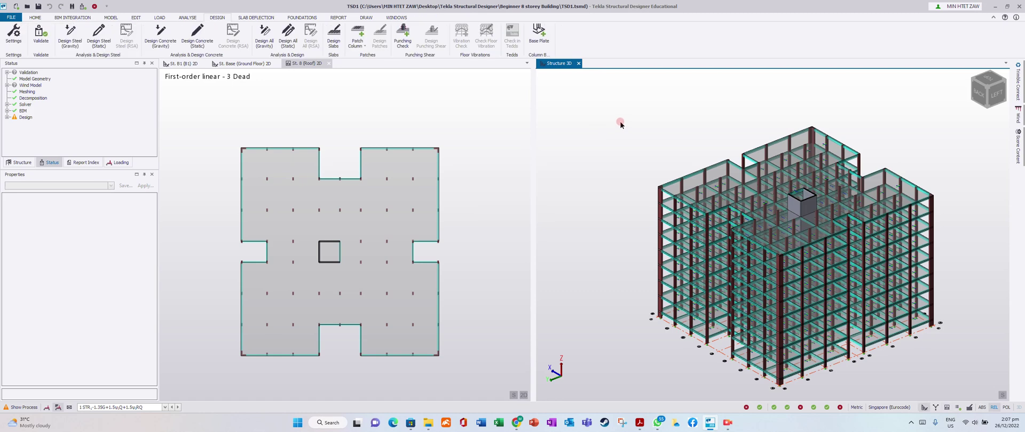